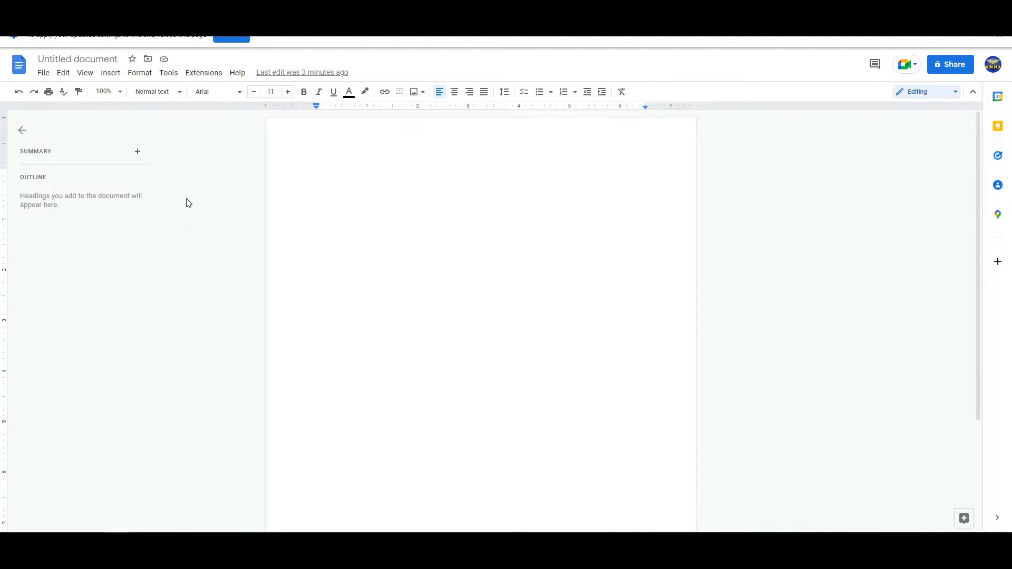
Step: Dismiss the page banner, turn on Voice typing in English (US), and dictate a short paragraph about how useful voice typing is
click(999, 38)
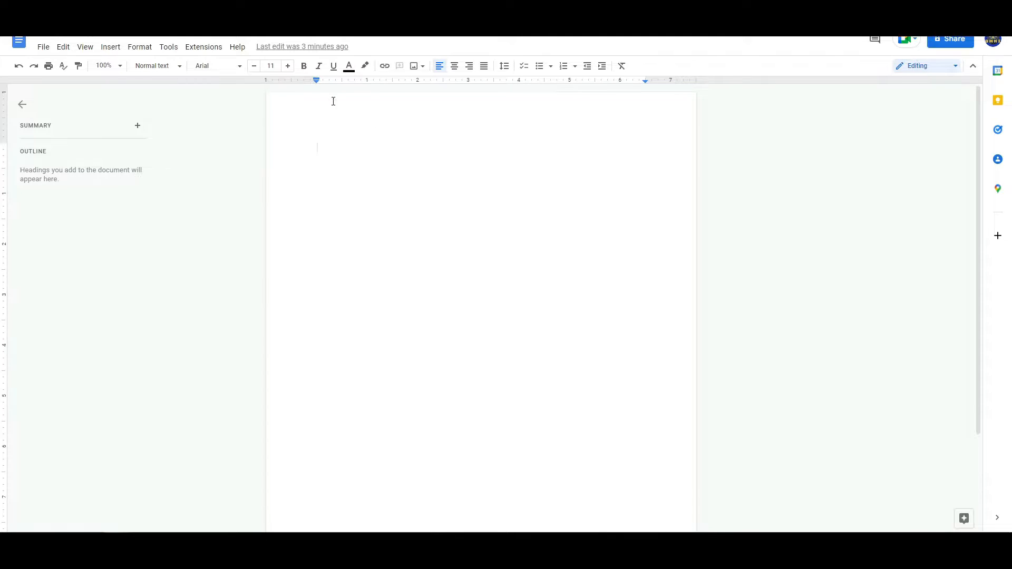
click(169, 47)
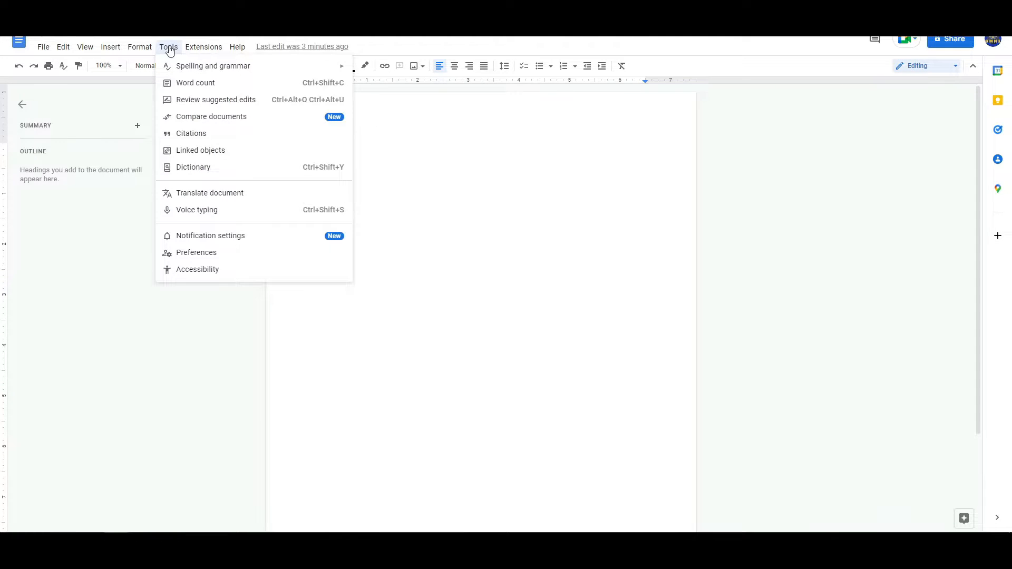
click(202, 210)
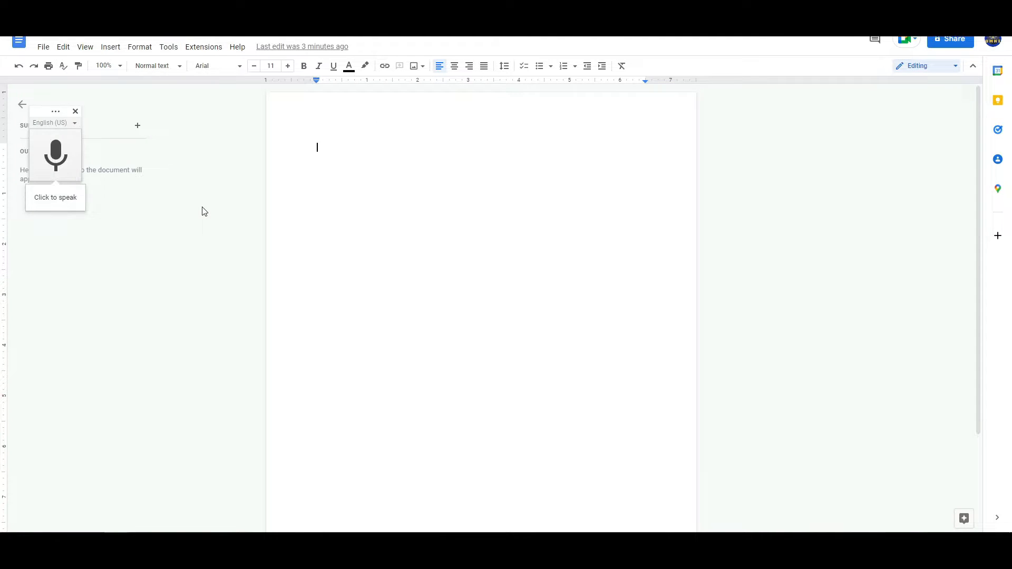
click(51, 152)
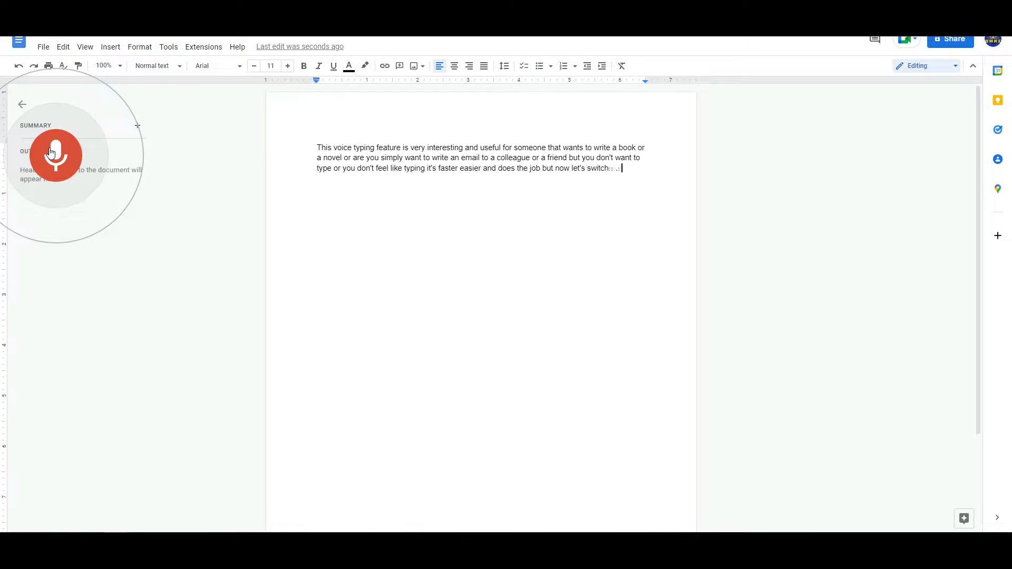
click(50, 153)
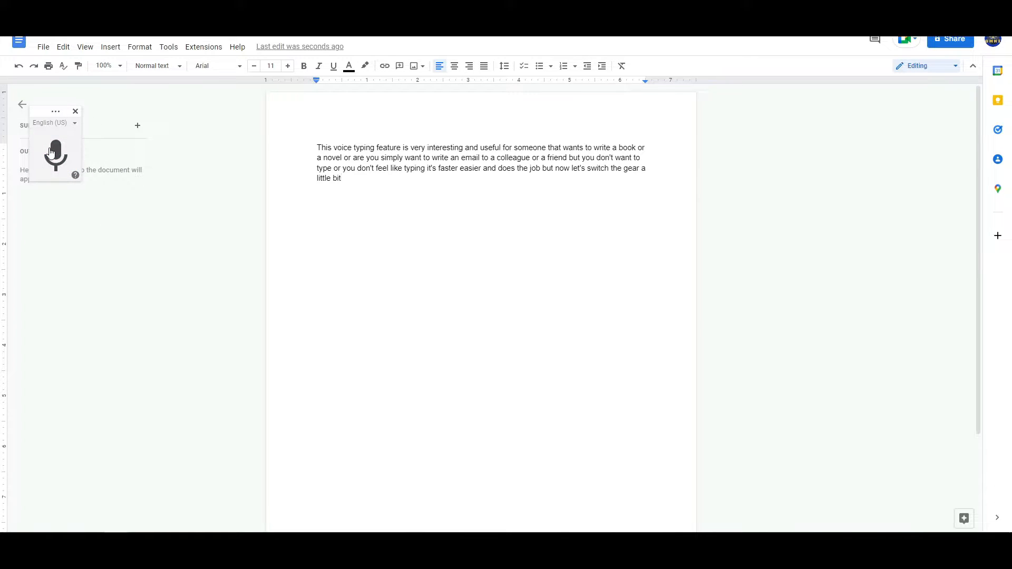
Step: Delete the whole dictated paragraph from the document
drag(362, 178, 309, 141)
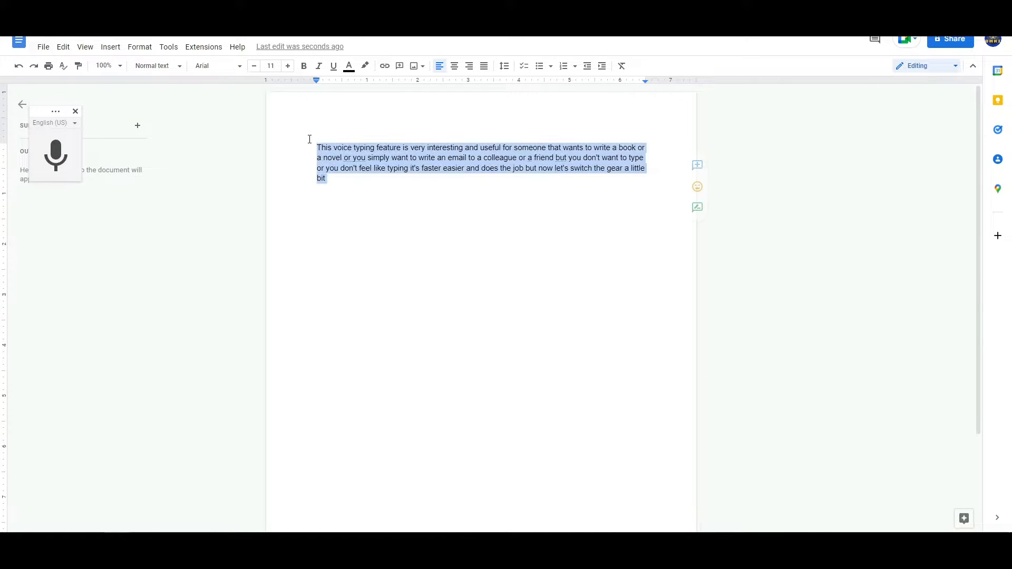
key(BackSpace)
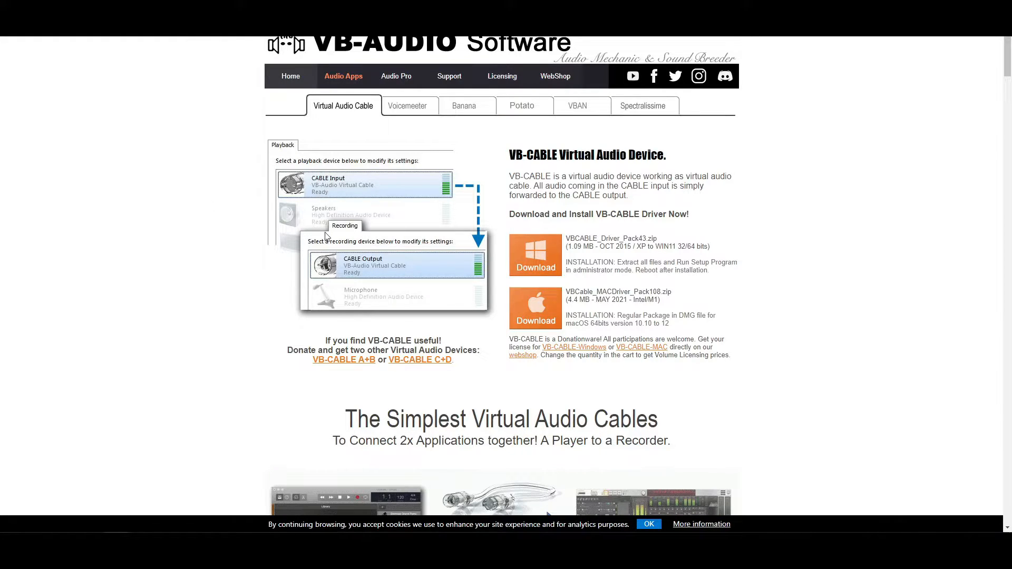
Step: On the VB-Audio website, download VBCABLE_Driver_Pack43.zip for Windows, resuming or reusing the existing file if it is a duplicate
scroll(358, 230, down, 1)
scroll(359, 219, down, 1)
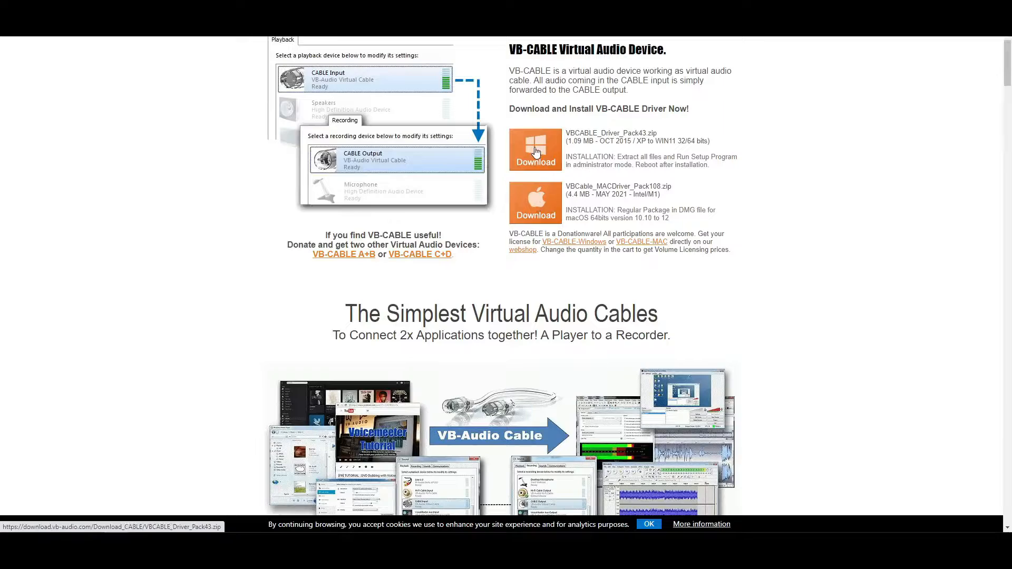
click(535, 152)
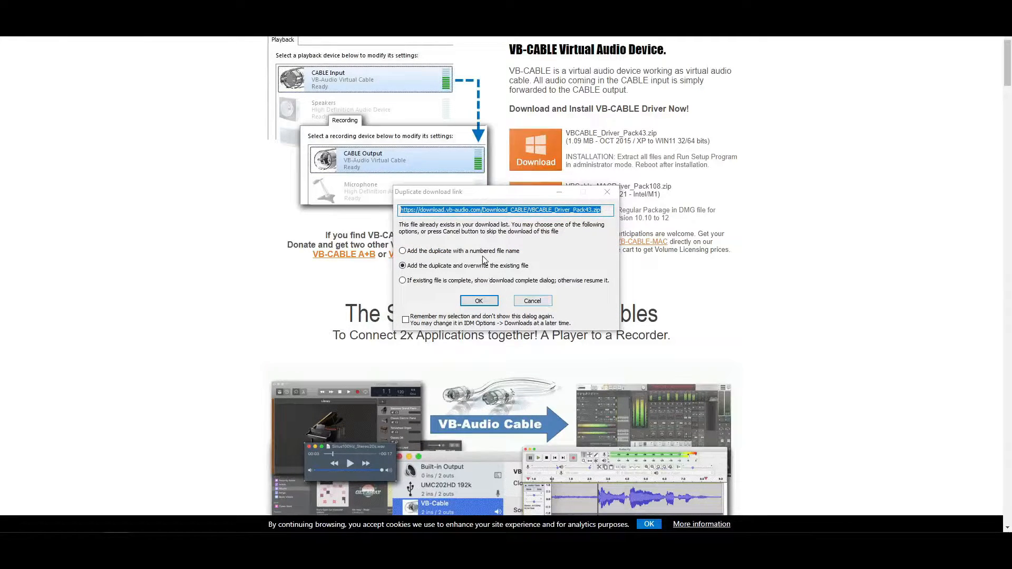
click(494, 281)
click(491, 300)
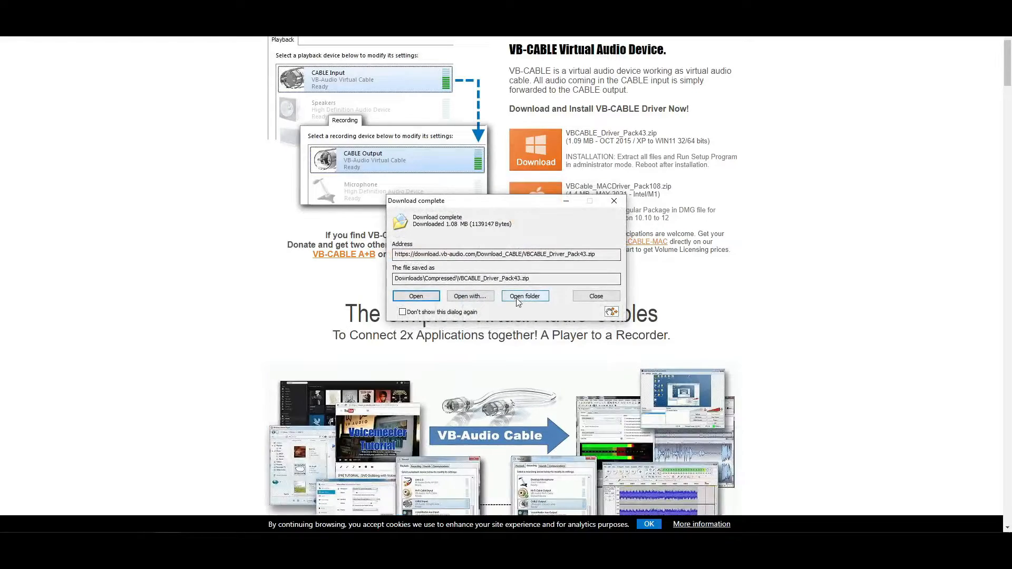
Step: Show the downloaded VBCABLE_Driver_Pack43 archive in its folder and extract its contents there
click(520, 298)
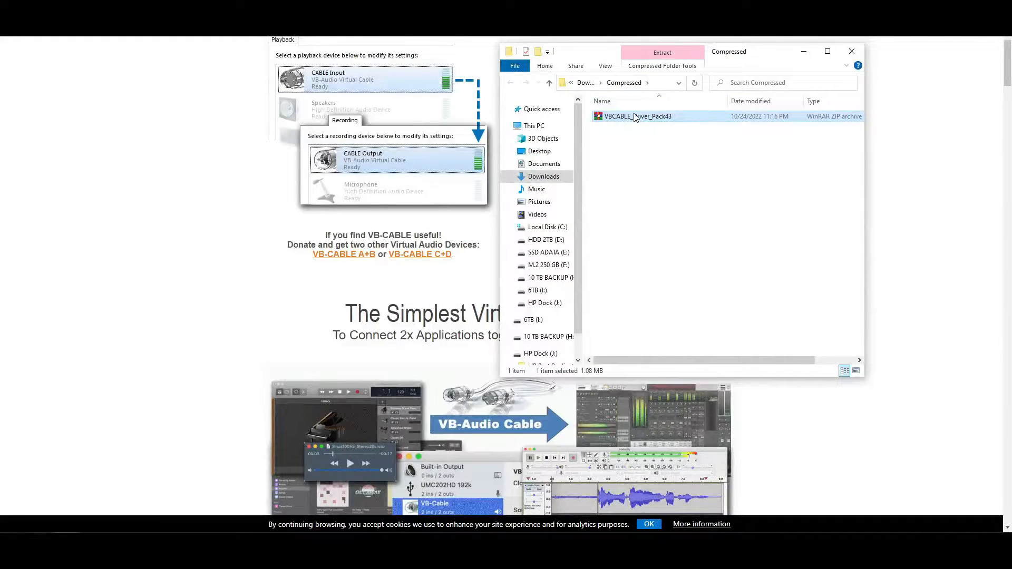
right_click(626, 120)
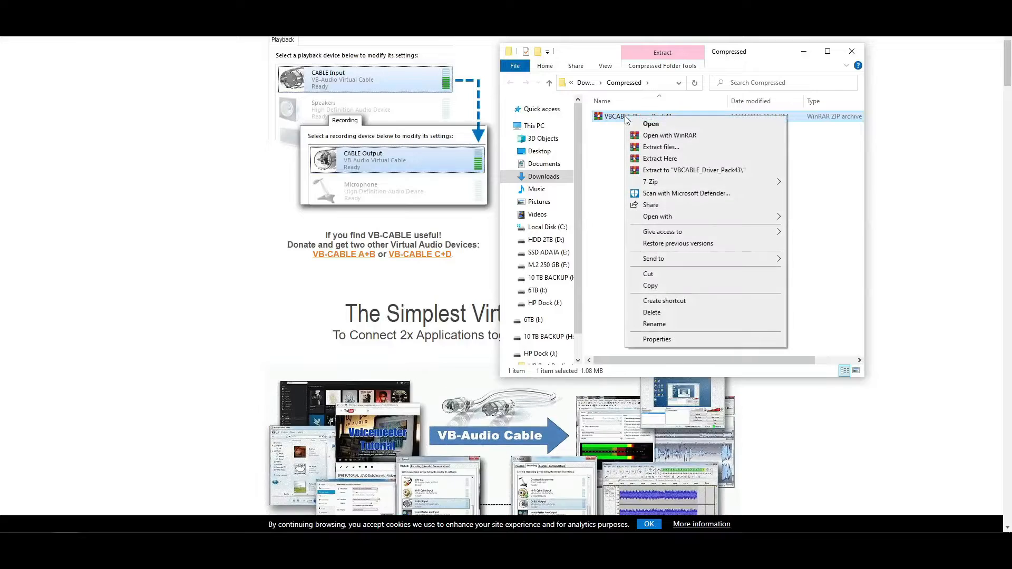
click(644, 158)
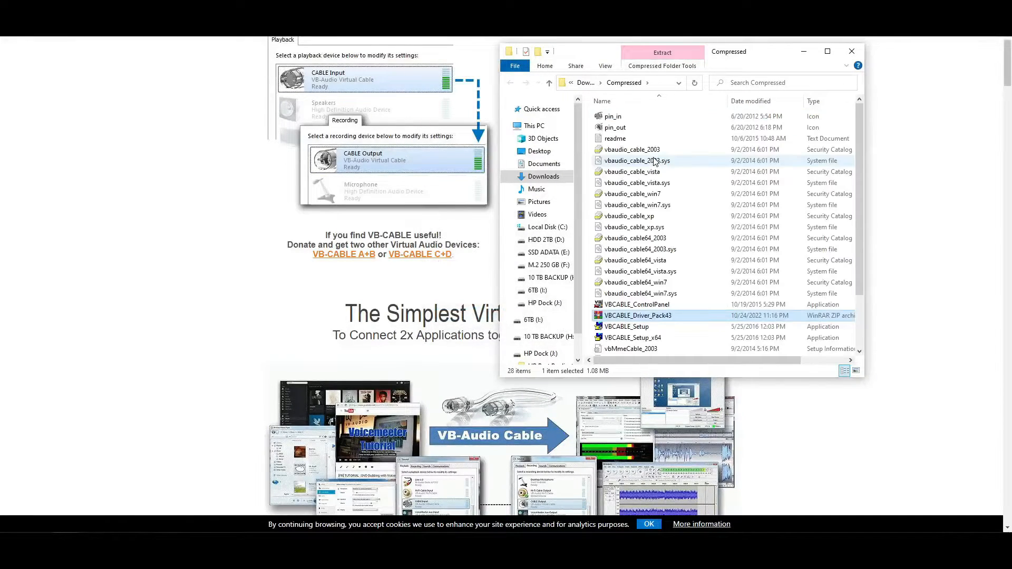
Step: Launch VBCABLE_Setup_x64 as administrator, then close the installer and the Compressed folder window
click(663, 227)
scroll(663, 227, down, 2)
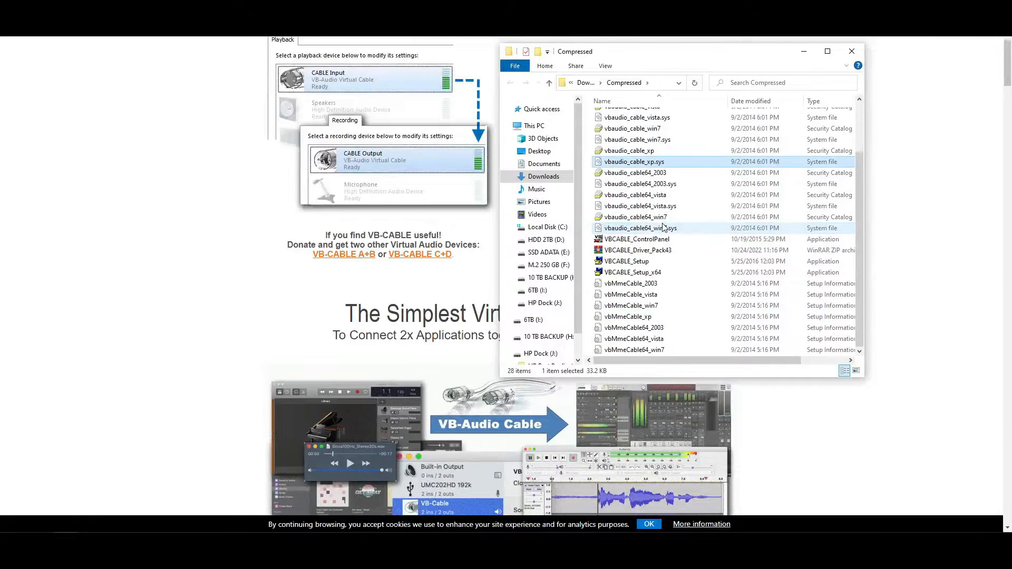
click(653, 262)
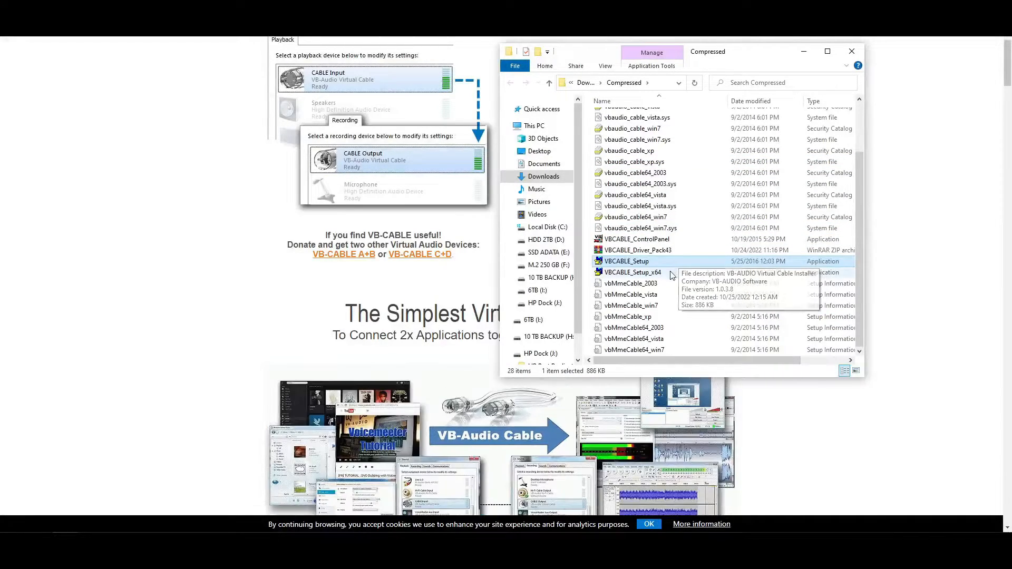
click(668, 273)
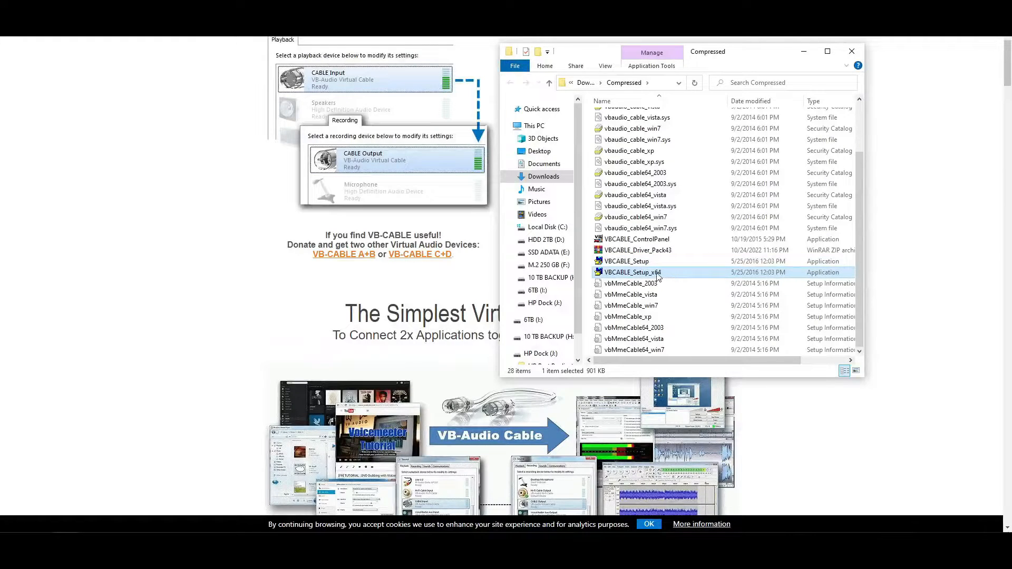
right_click(658, 274)
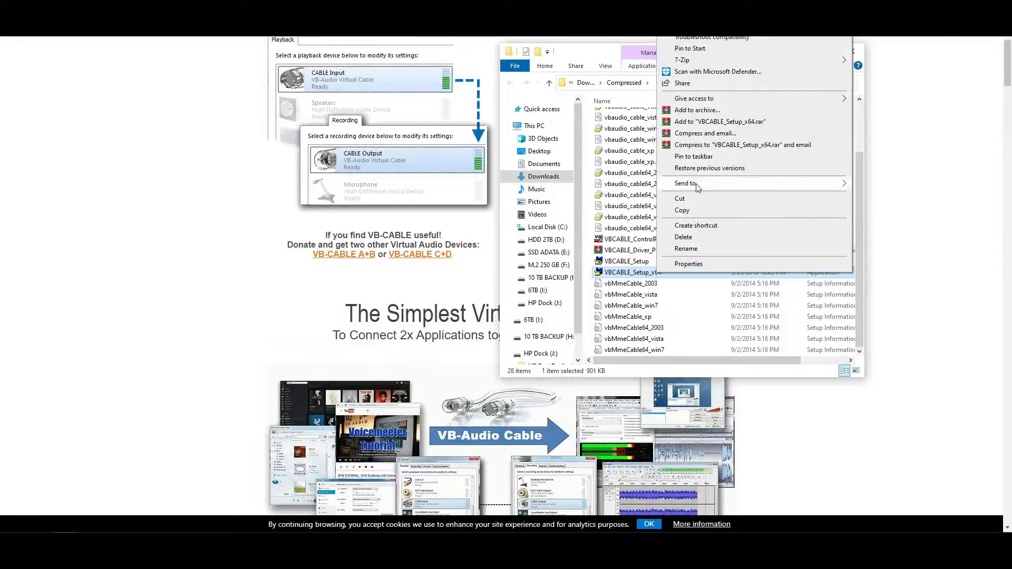
click(697, 26)
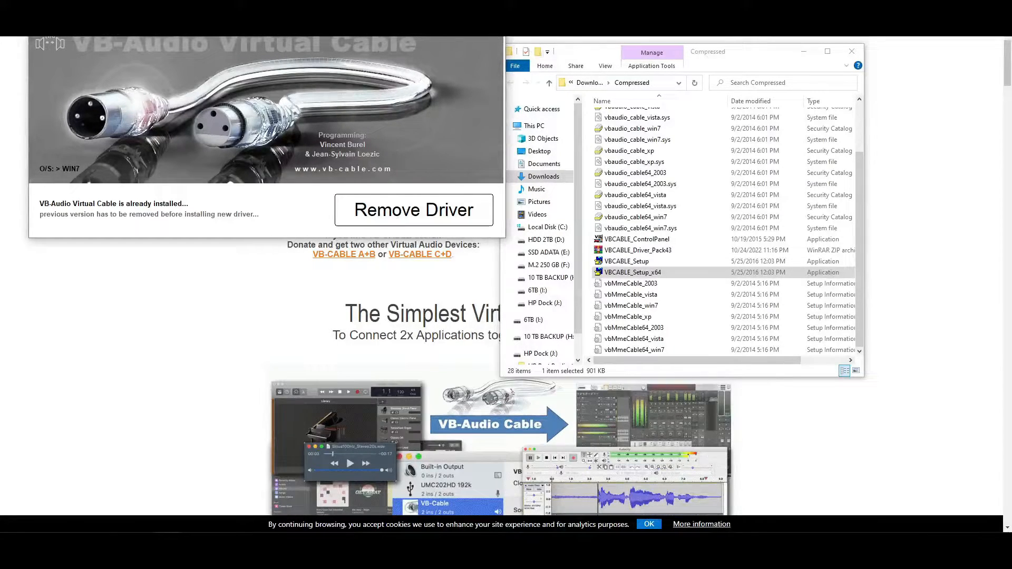
click(494, 19)
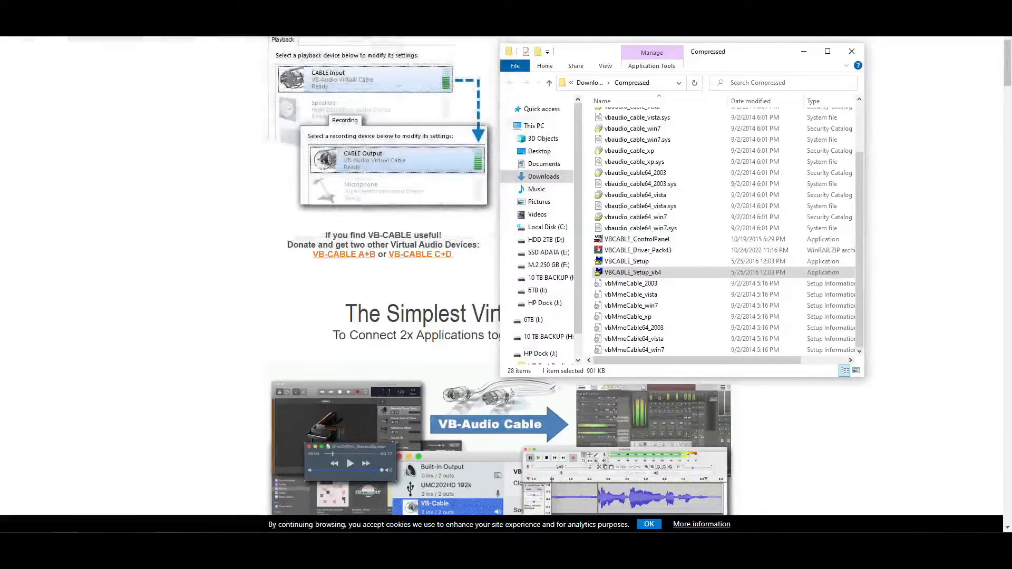
click(853, 51)
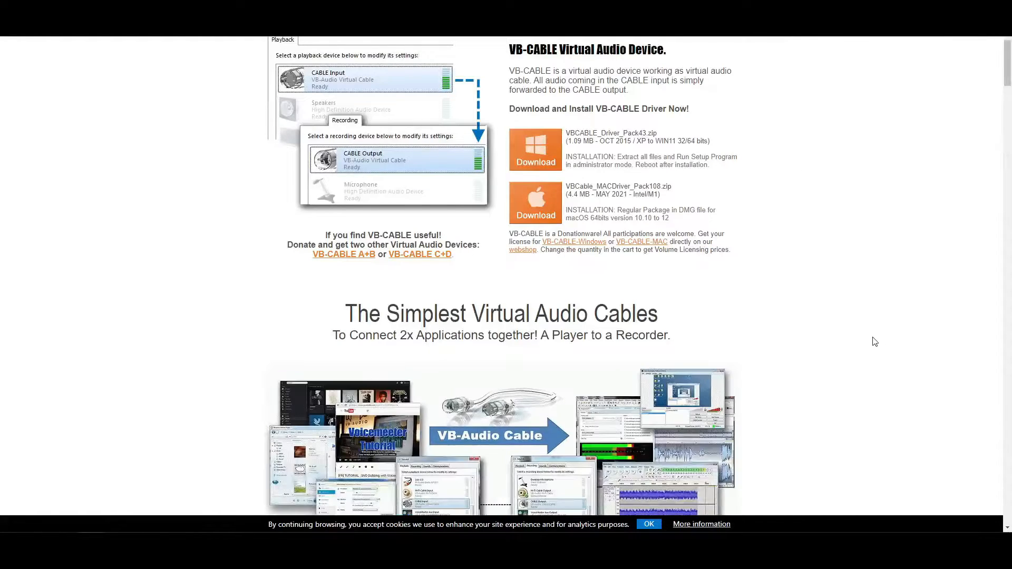
Step: In the Windows Sound settings, choose CABLE Input (VB-Audio Virtual Cable) as output device and CABLE Output (VB-Audio Virtual Cable) as input device
right_click(932, 543)
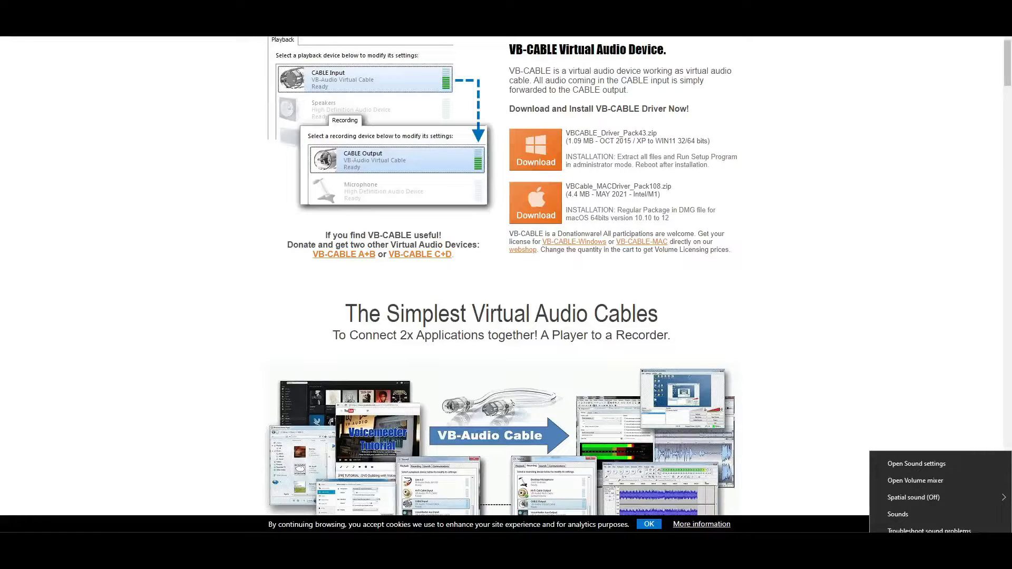
click(921, 464)
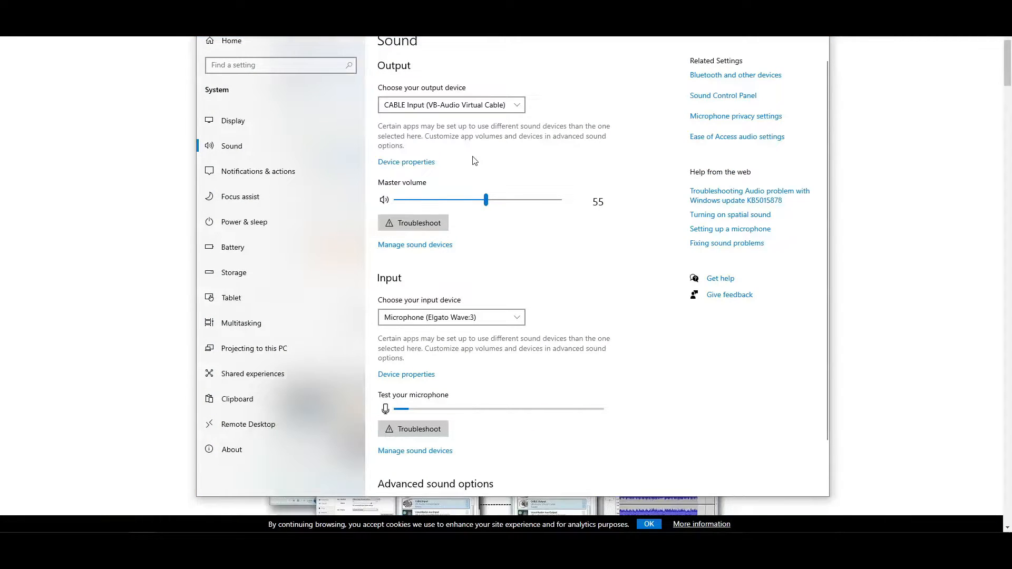
click(517, 105)
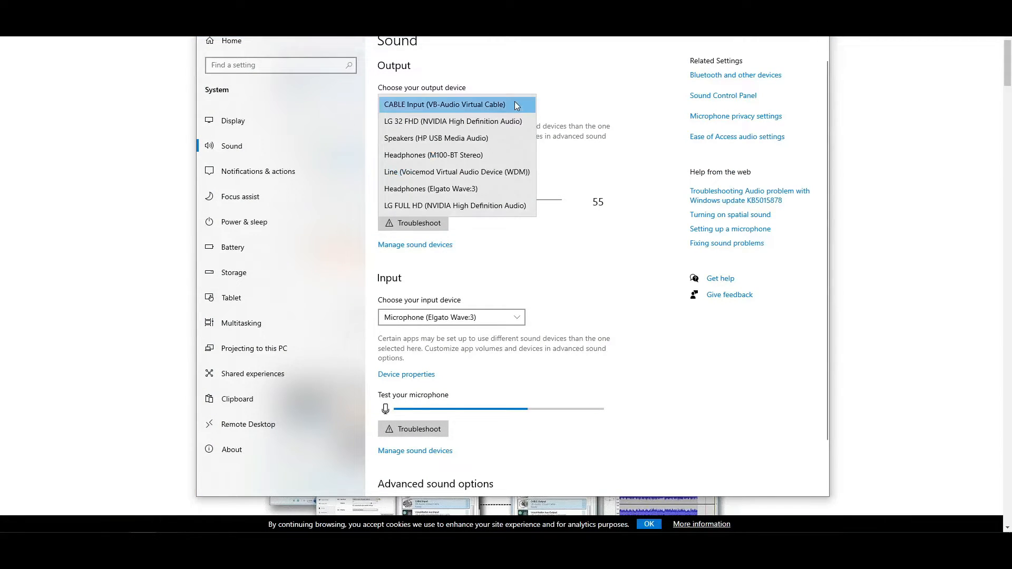
click(462, 107)
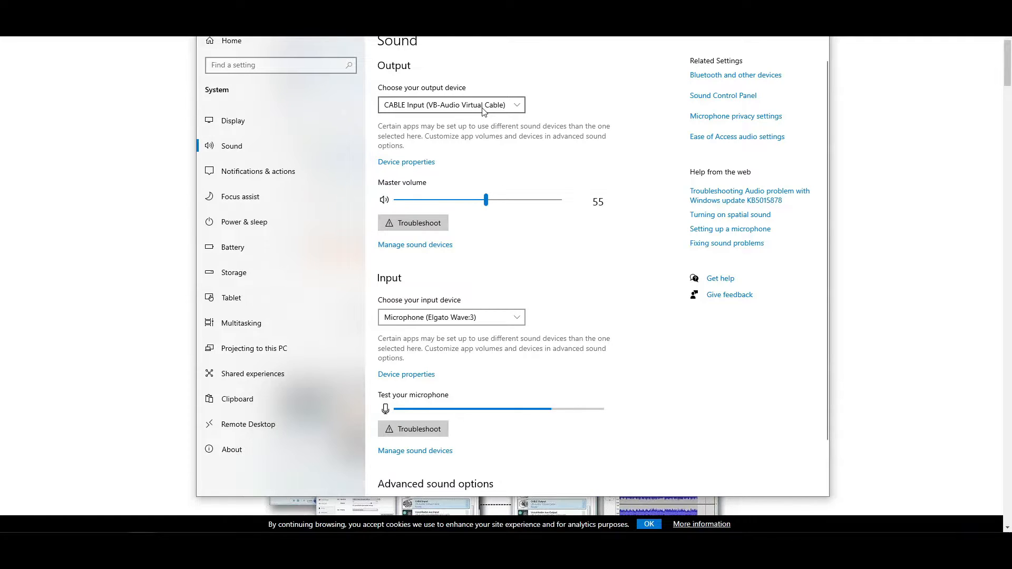
click(505, 318)
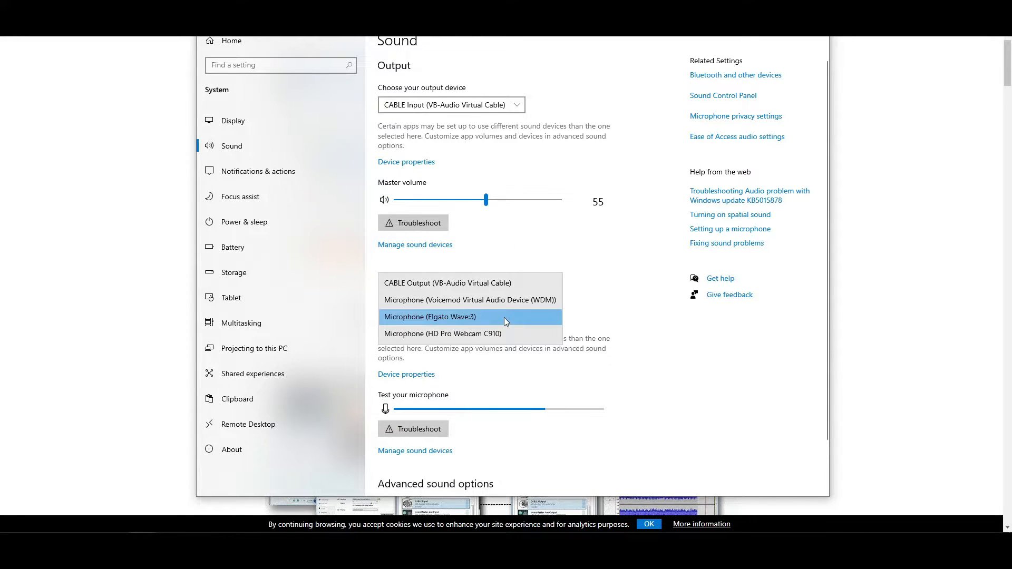
click(488, 285)
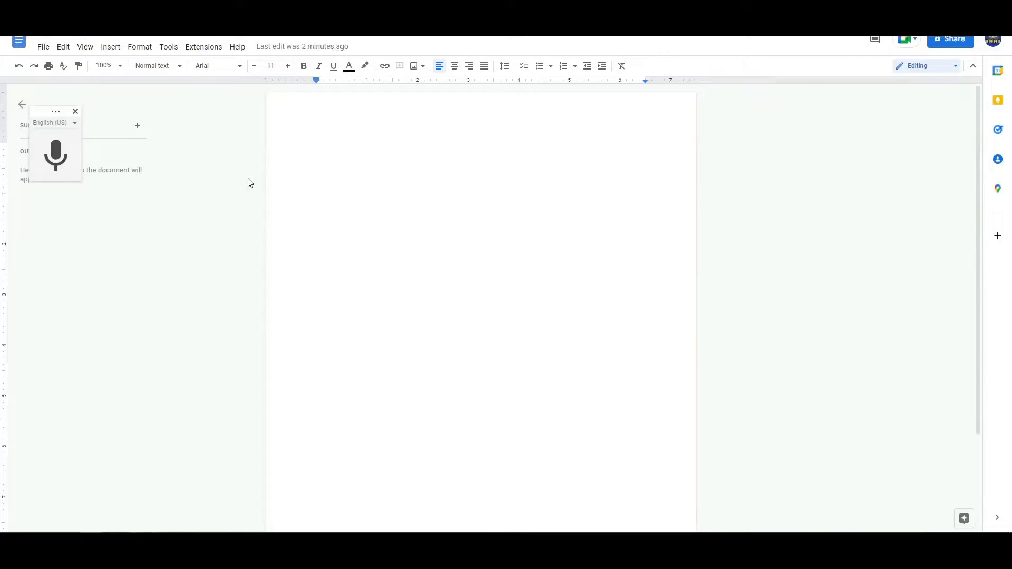
Step: Close Voice typing in the Google Docs document and arrange the document side by side with the YouTube audiobook window
click(76, 113)
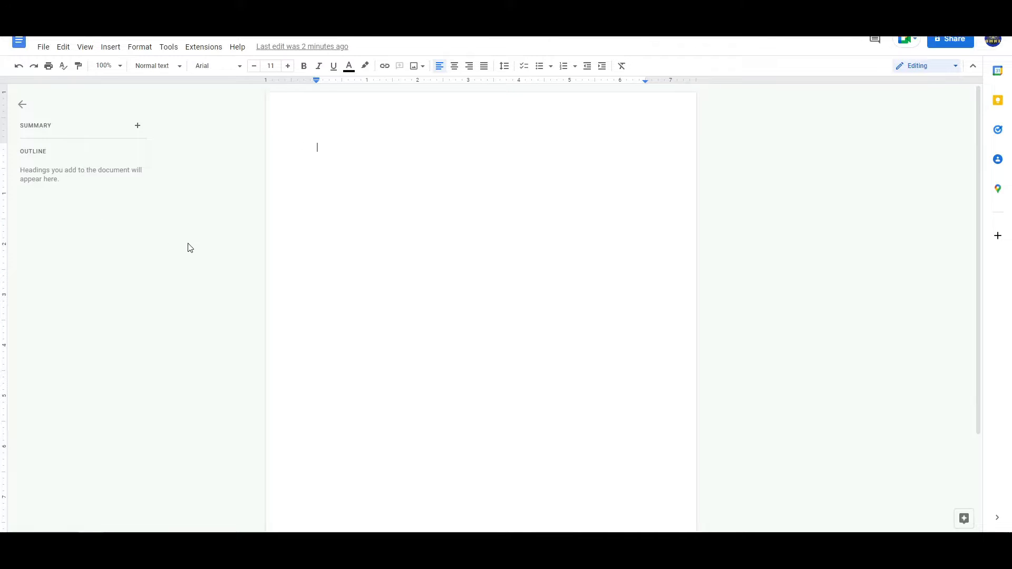
drag(696, 3, 338, 4)
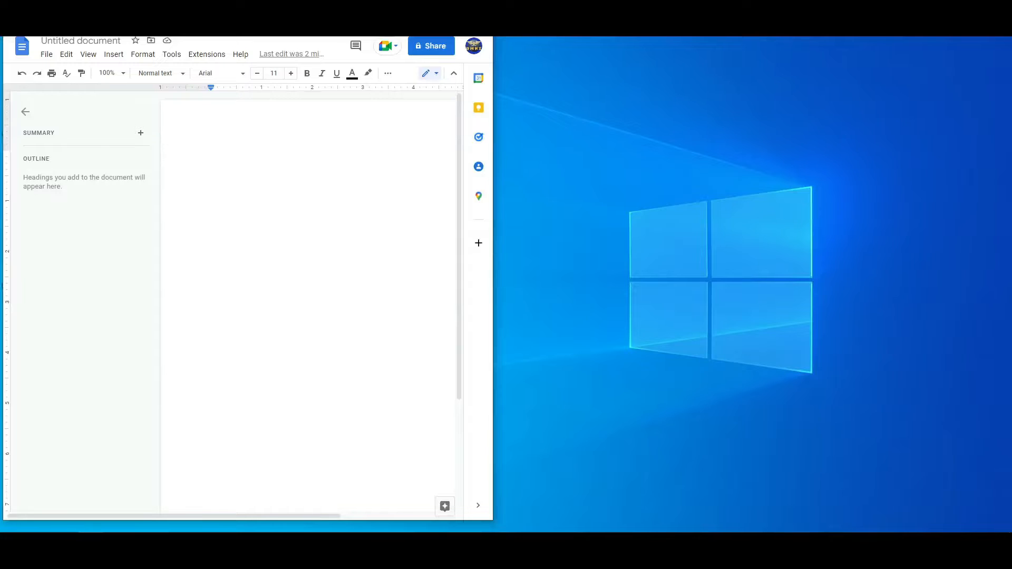
drag(1011, 14, 752, 1)
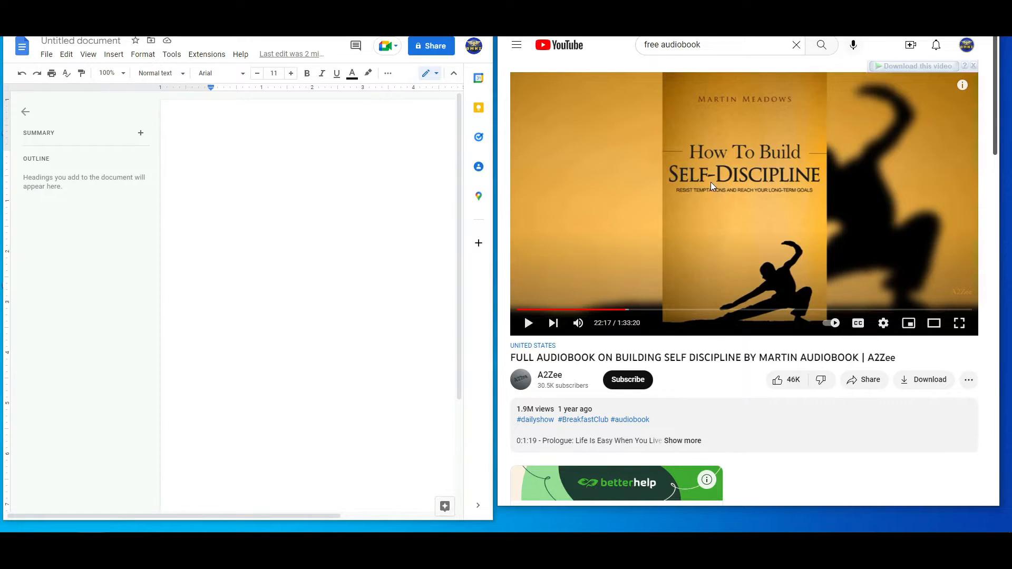
Step: Reopen Voice typing in the blank document, play the audiobook video, and transcribe a few seconds of its speech before stopping
click(188, 153)
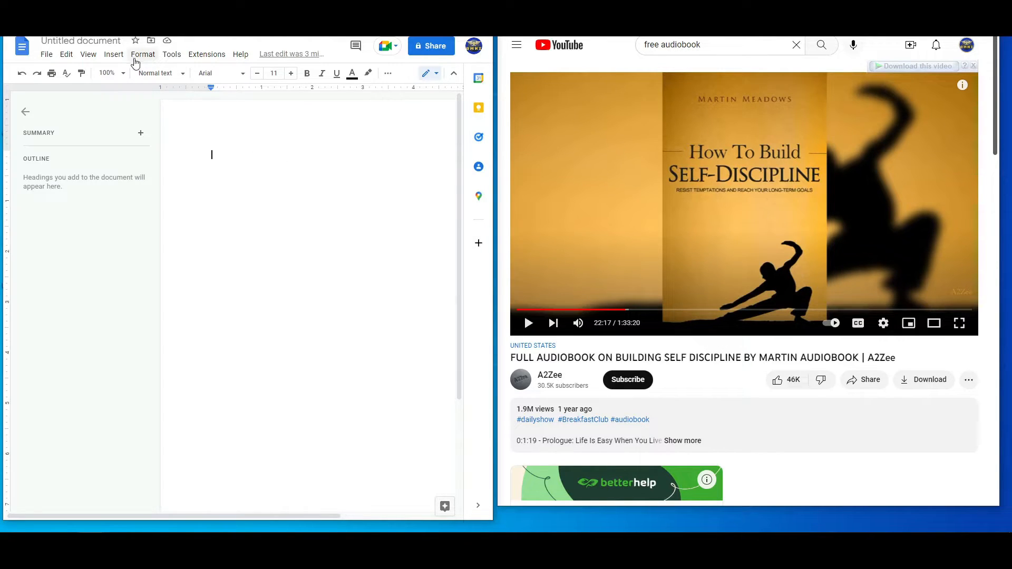
click(173, 56)
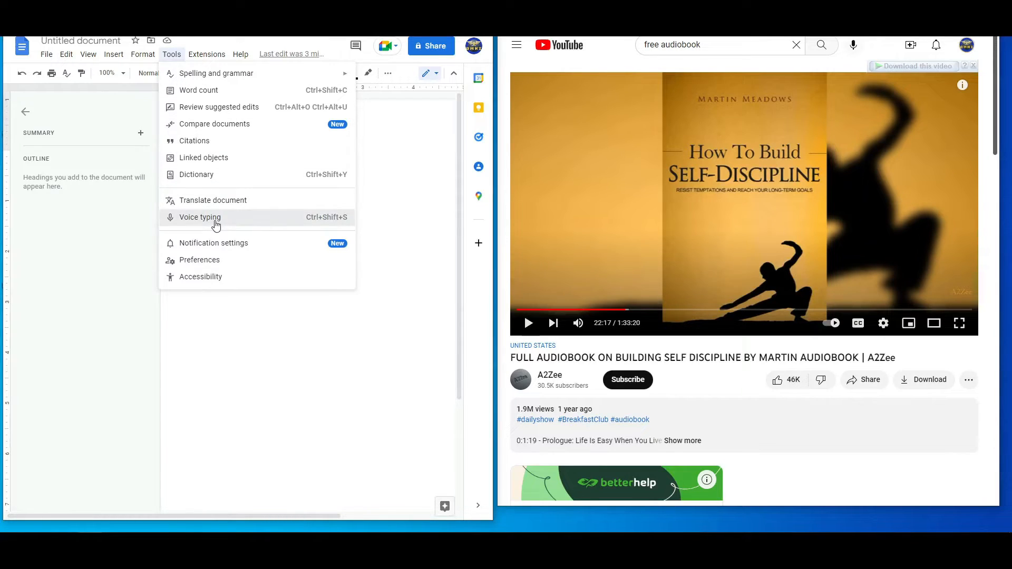
click(215, 223)
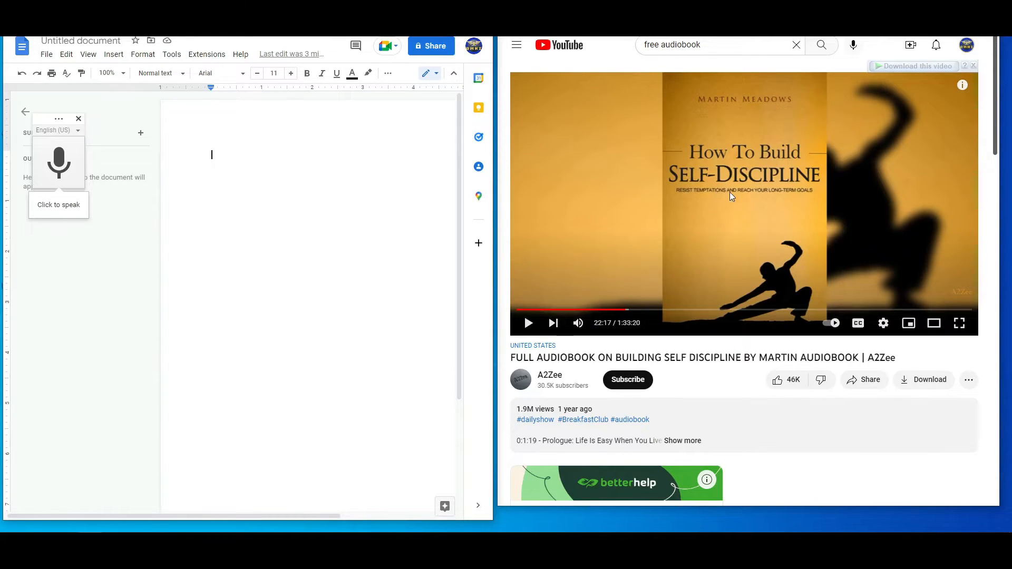
click(733, 170)
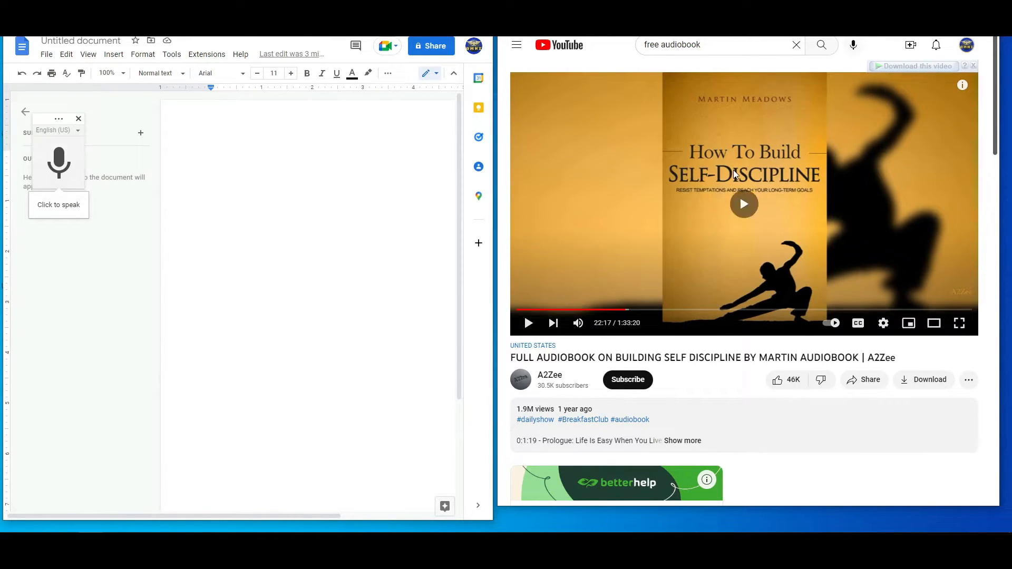
click(52, 166)
click(52, 166)
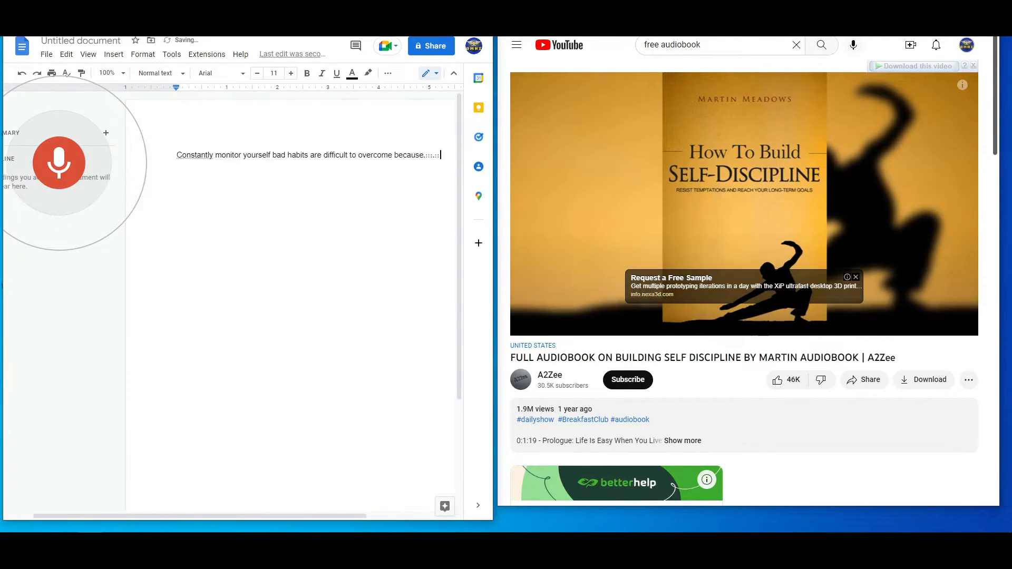
click(52, 167)
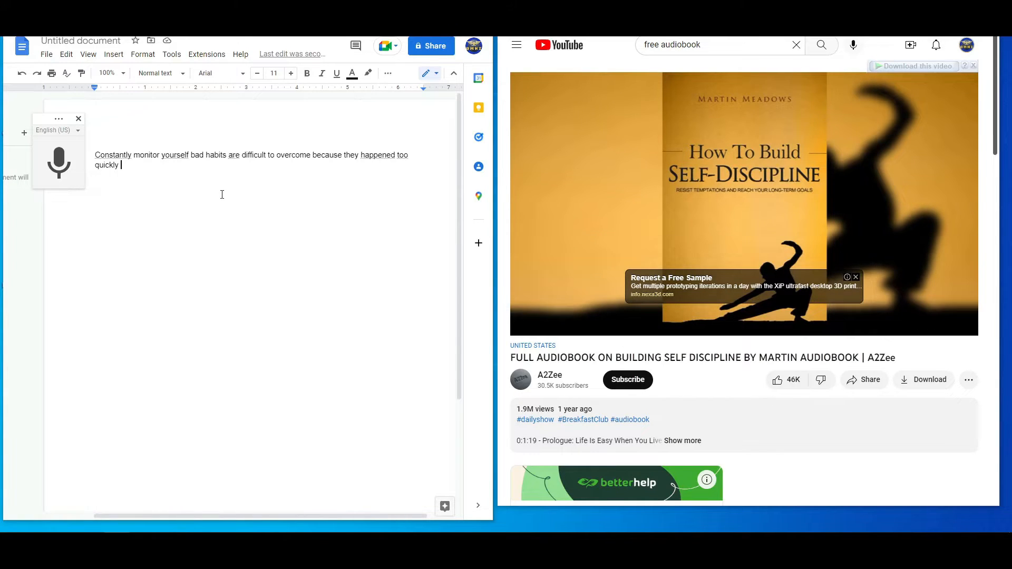
Step: Close Voice typing in the document, then put away the YouTube window and maximize the Google Docs window
click(79, 118)
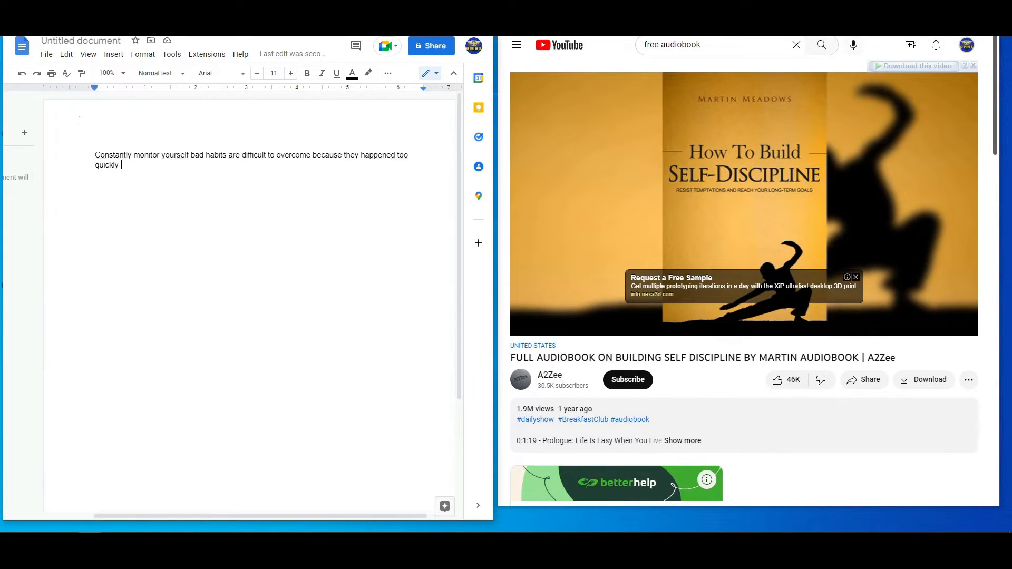
click(745, 176)
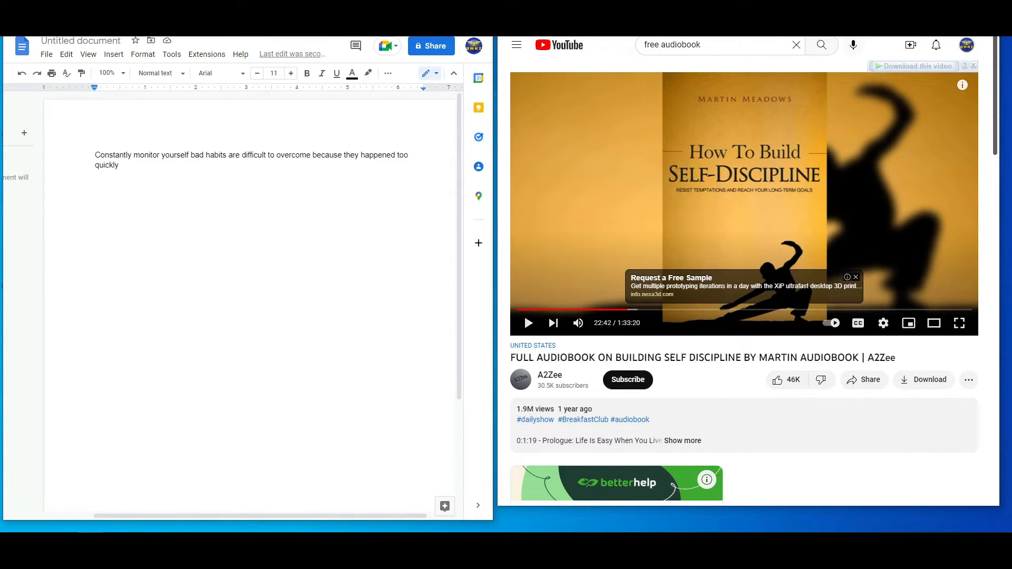
double_click(162, 163)
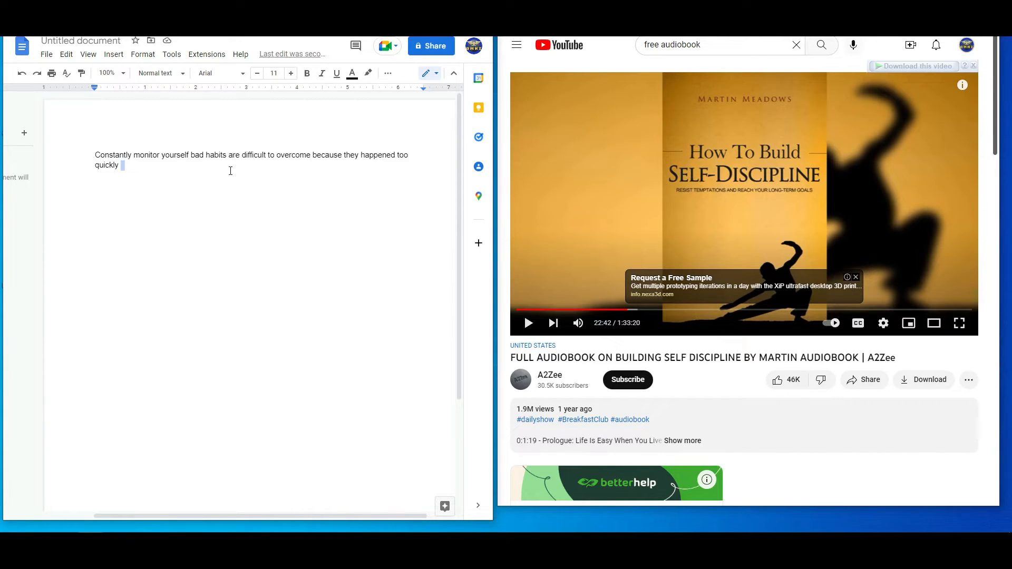
click(939, 4)
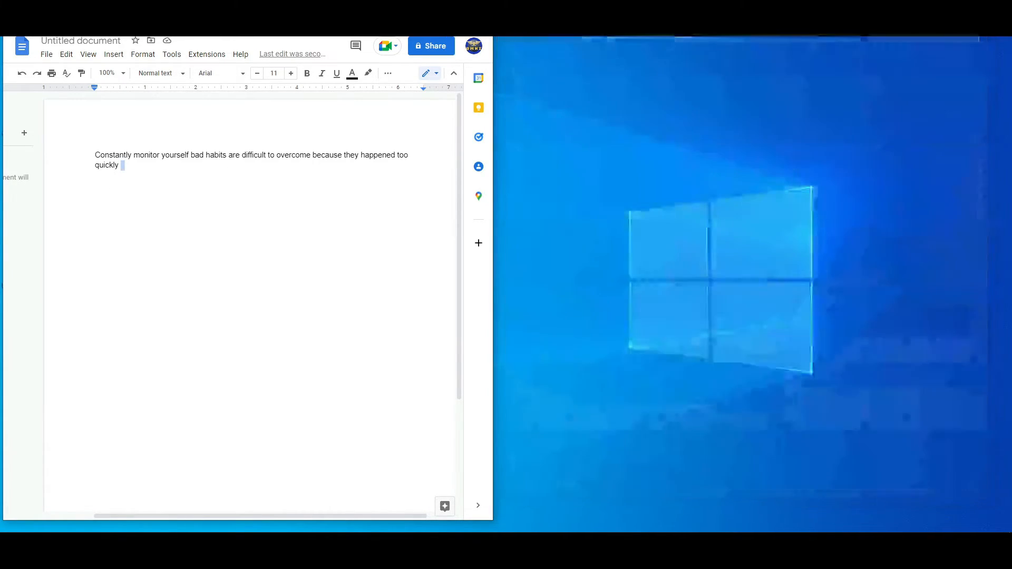
click(458, 4)
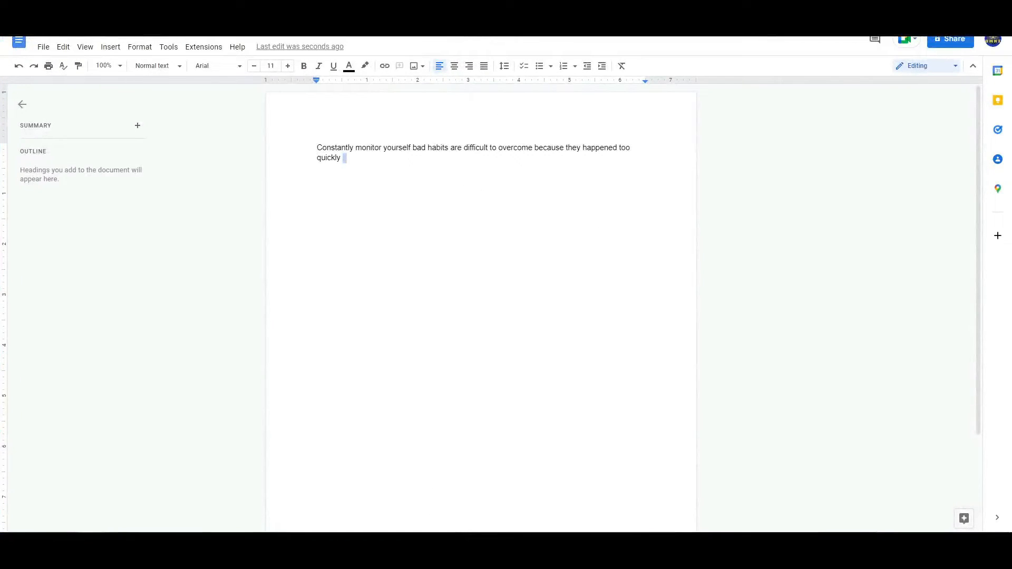
Step: In the Windows Sound settings, choose Headphones (M100-BT Stereo) as output and Microphone (Elgato Wave:3) as input, then close the settings
mouse_move(617, 0)
mouse_down()
mouse_move(609, 42)
mouse_move(617, 8)
mouse_up()
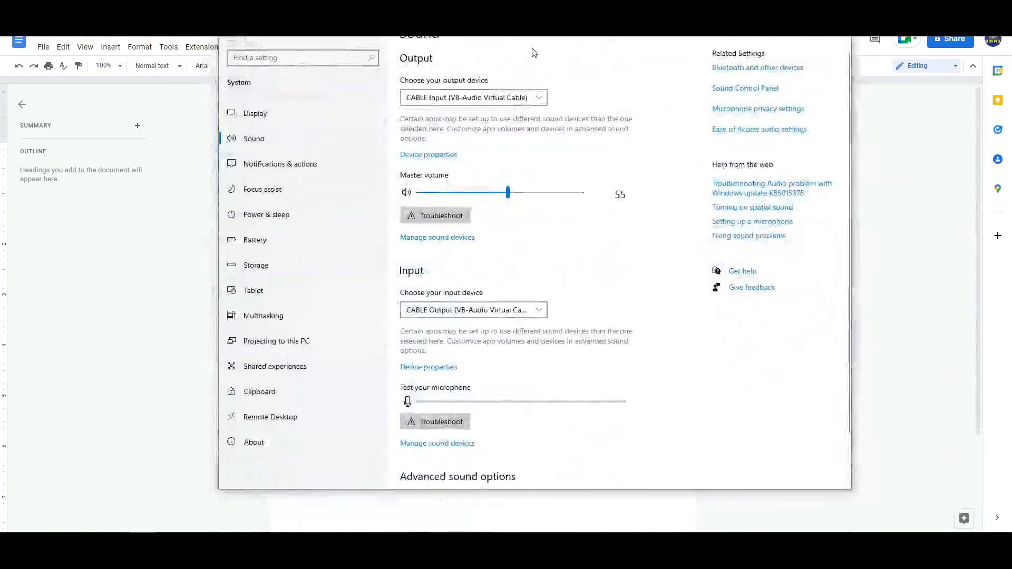
click(498, 100)
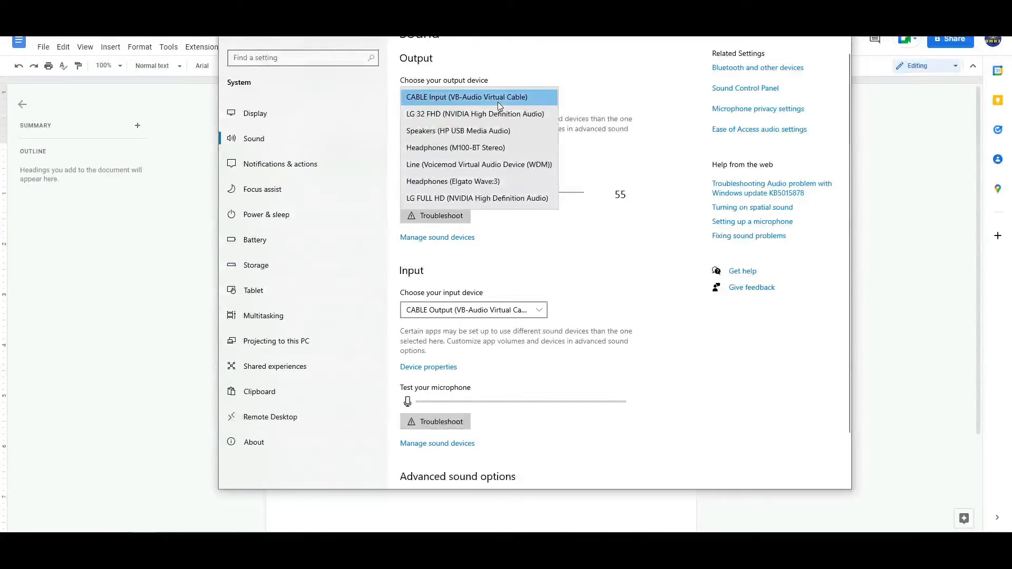
click(481, 150)
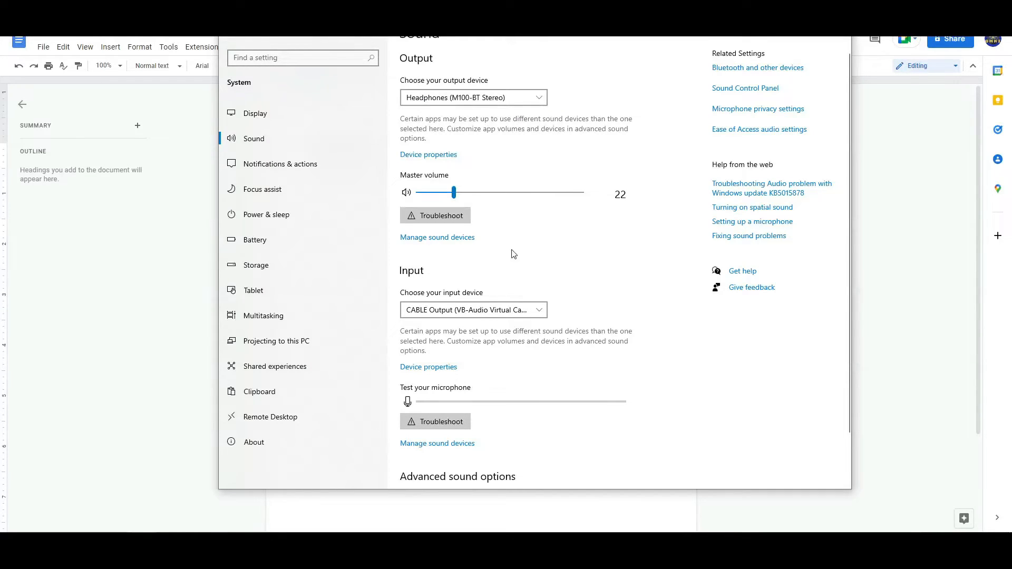
click(505, 312)
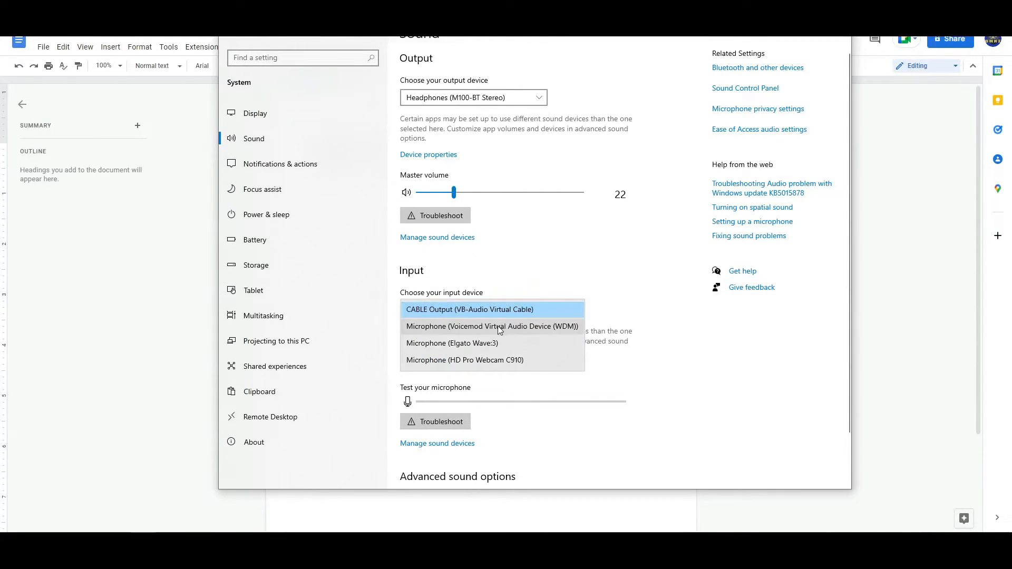
click(496, 342)
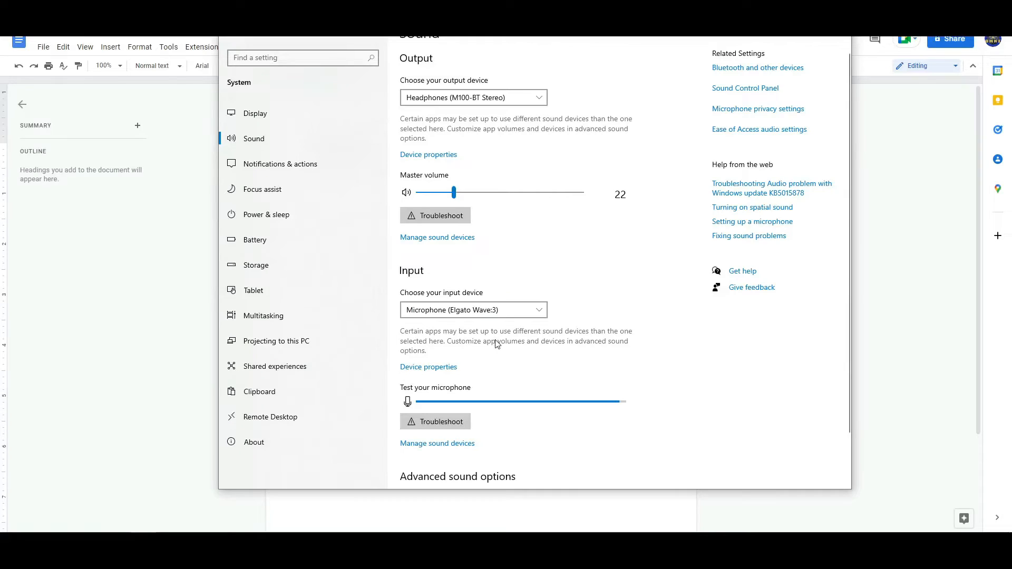
click(839, 8)
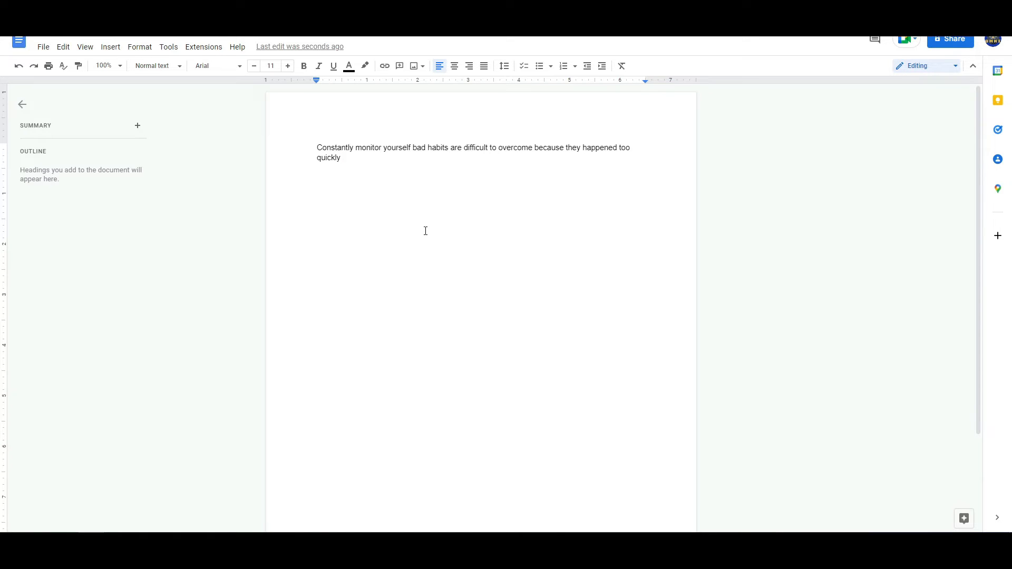
Step: Edit the transcribed sentence by adding a comma after "overcome" and the words "add text" at the end
click(534, 147)
text(,)
click(446, 161)
text(add test)
key(BackSpace)
key(BackSpace)
key(BackSpace)
text(ext)
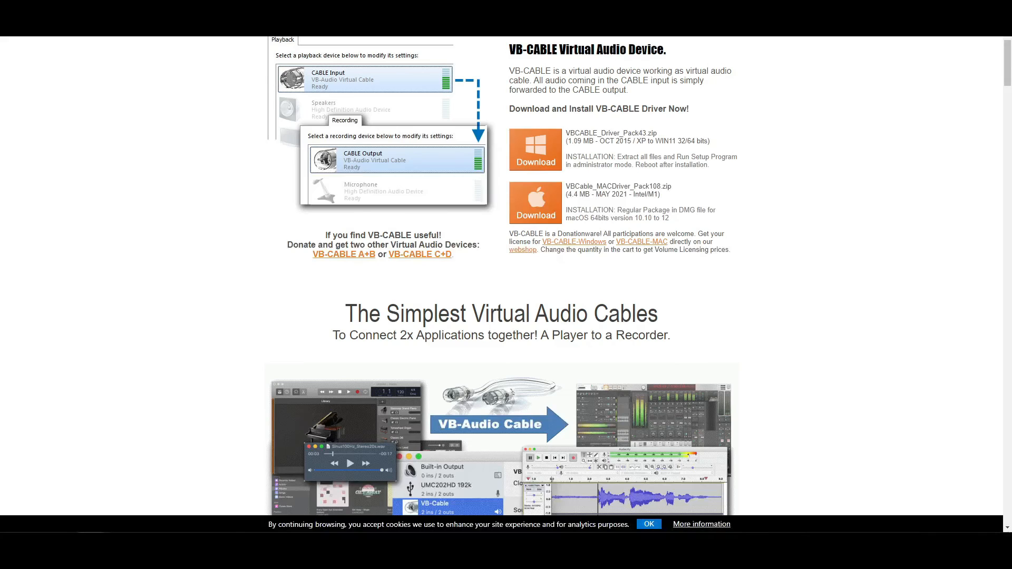
scroll(172, 184, up, 2)
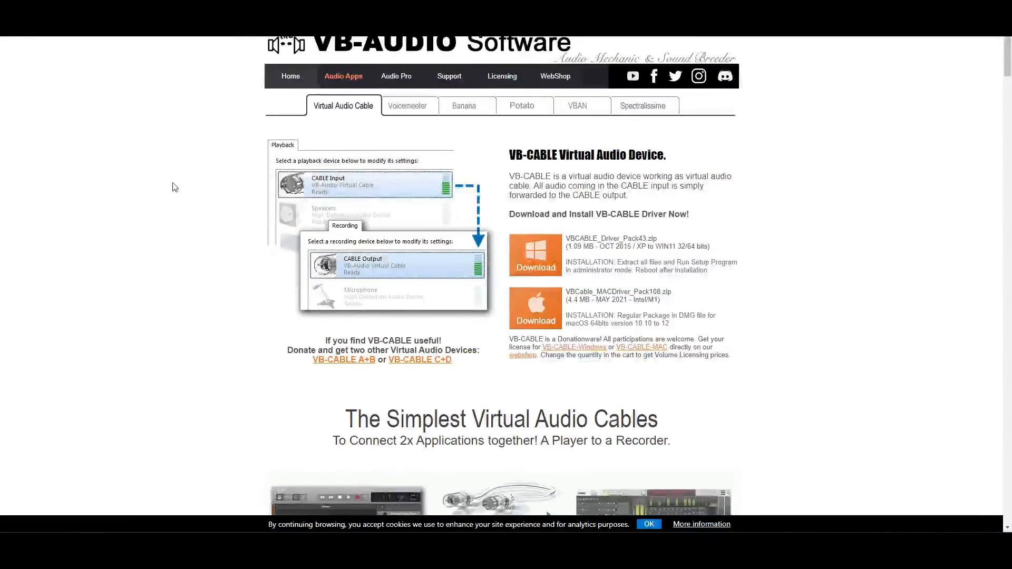